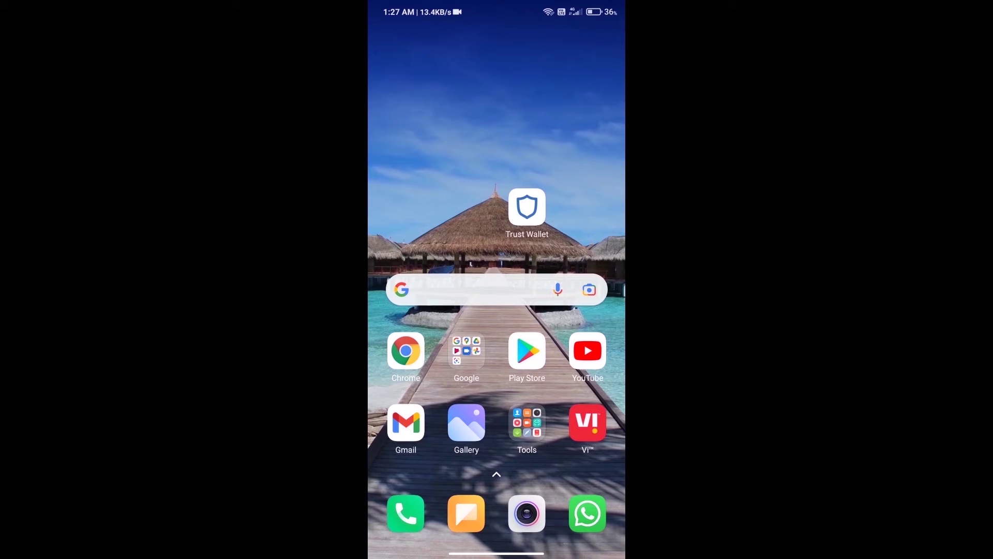
Launch Trust Wallet from the Android home screen
click(527, 207)
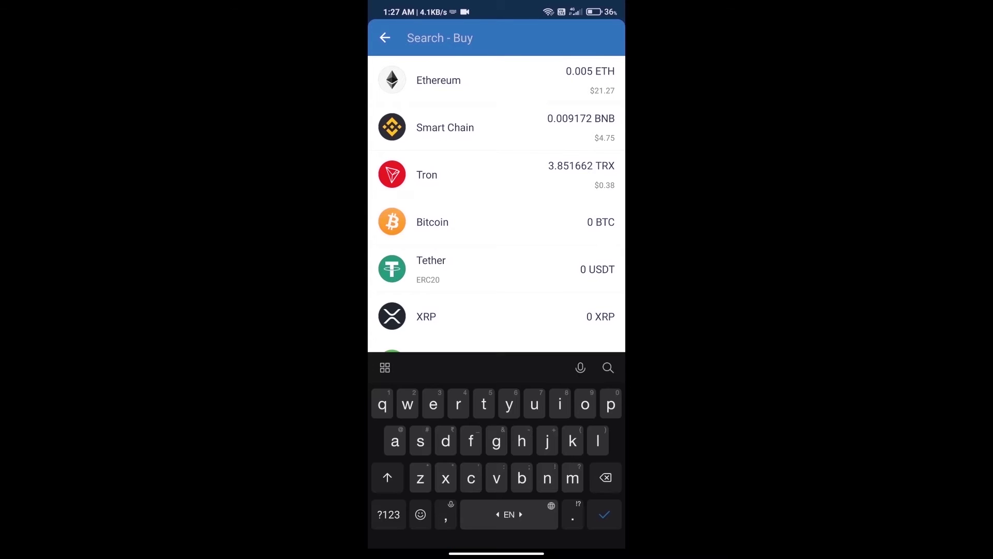
text(eth)
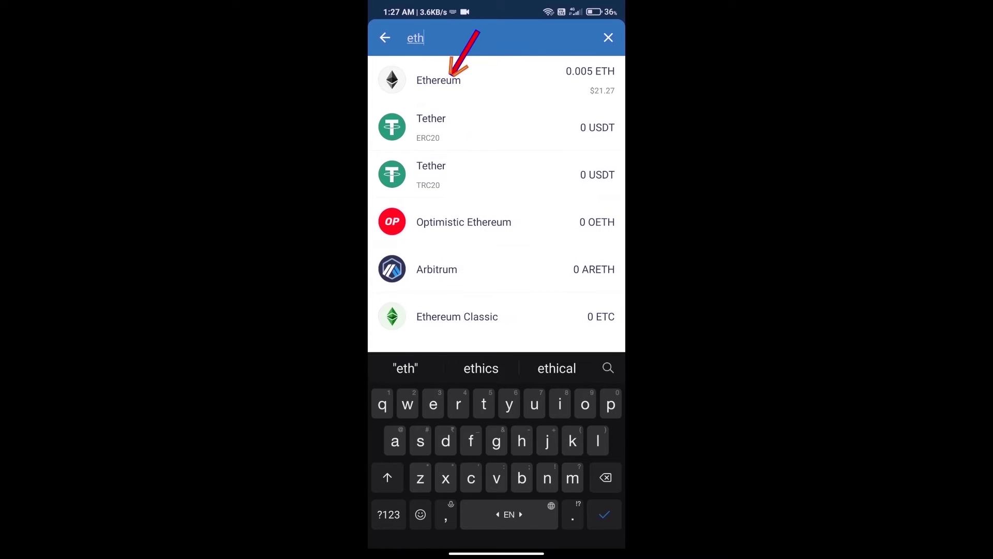
click(439, 80)
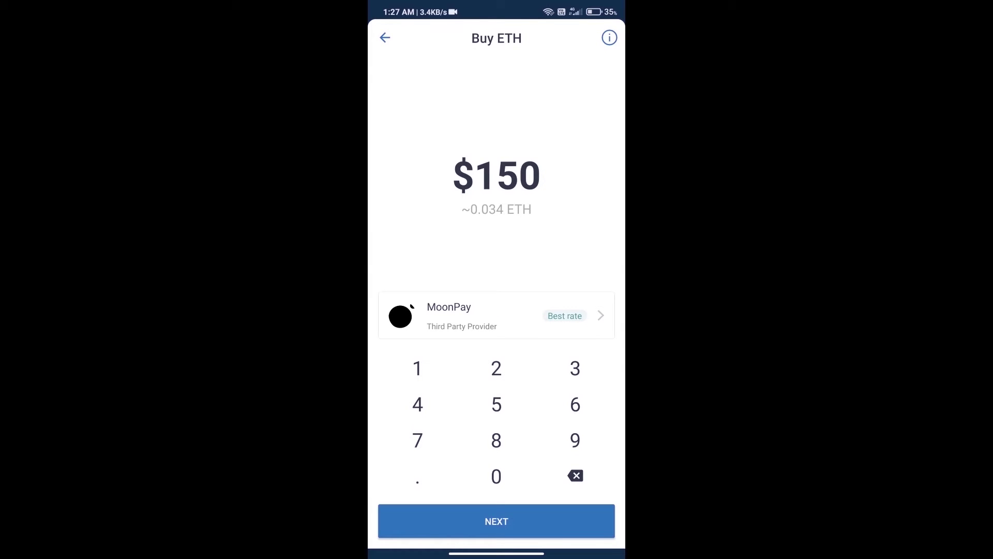
click(575, 475)
click(576, 475)
click(496, 404)
click(496, 476)
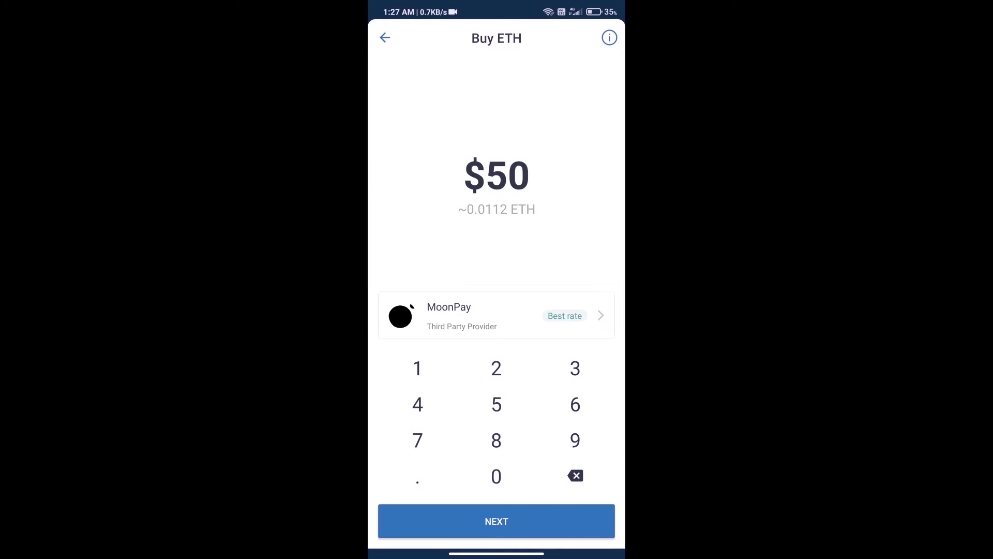
drag(624, 291, 598, 291)
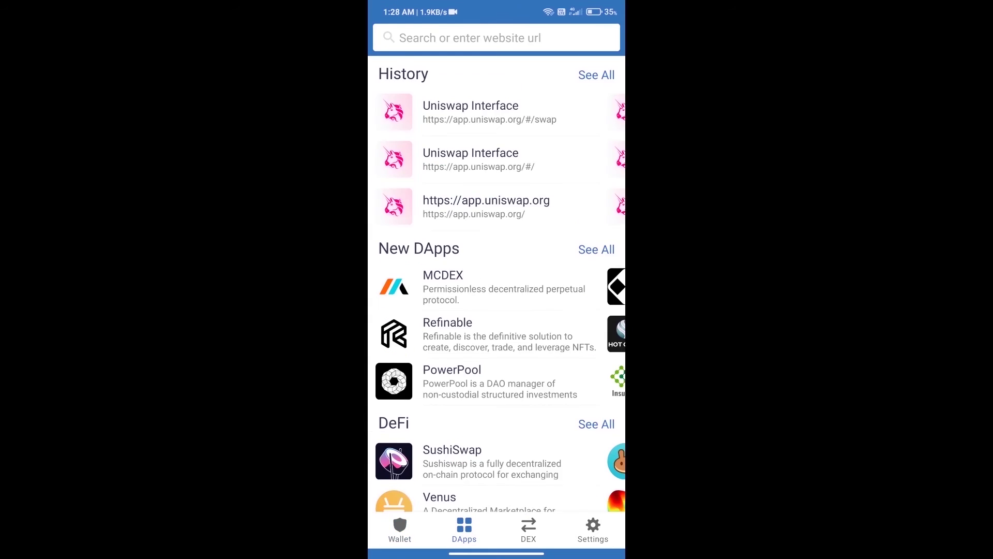
scroll(497, 311, down, 5)
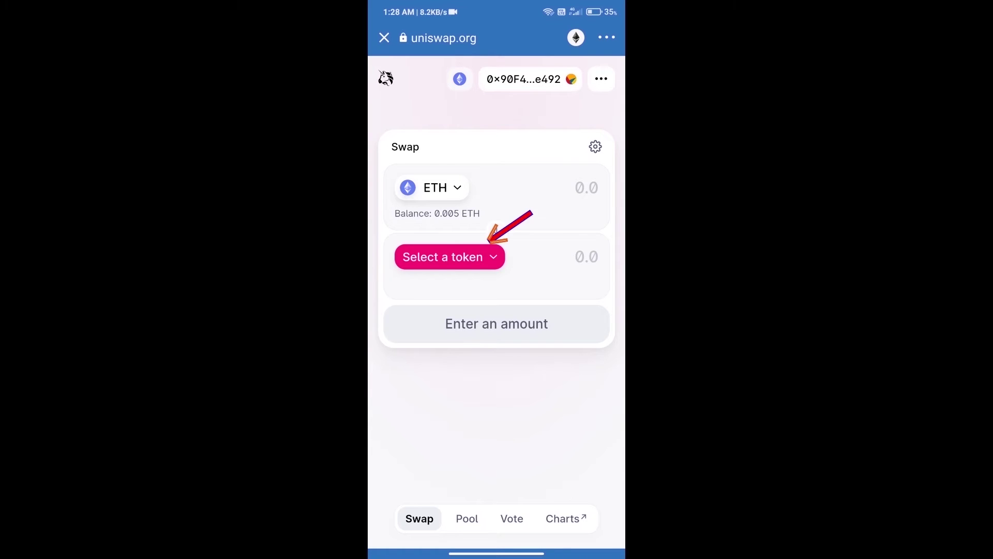
Open Uniswap's receive-token picker and copy Cuminu's contract address from CoinGecko in Chrome
click(449, 256)
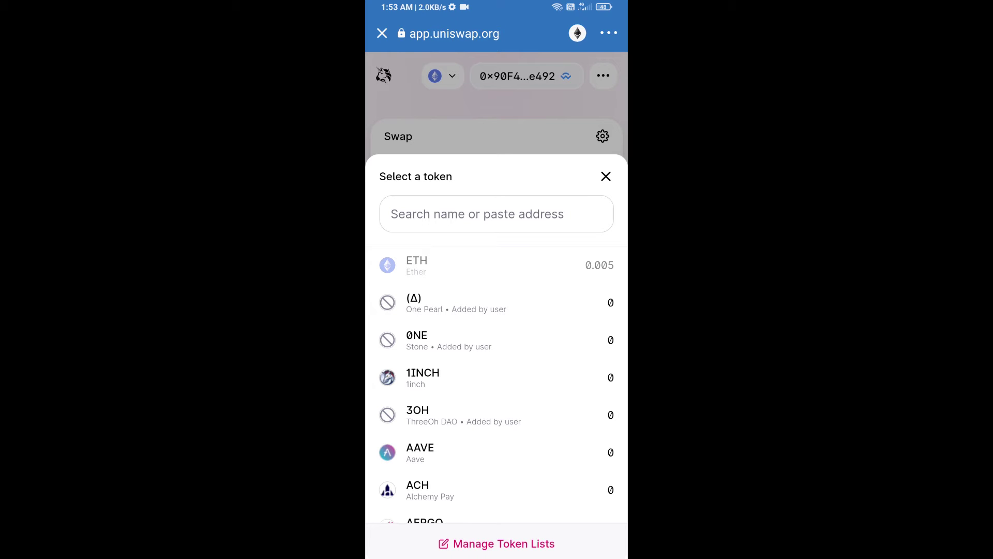
key(alt+Tab)
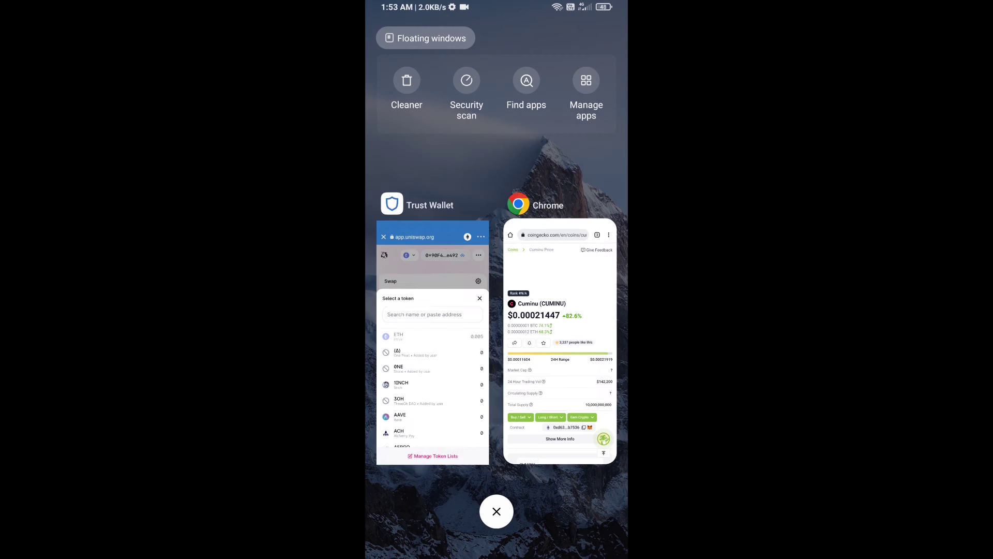
click(551, 479)
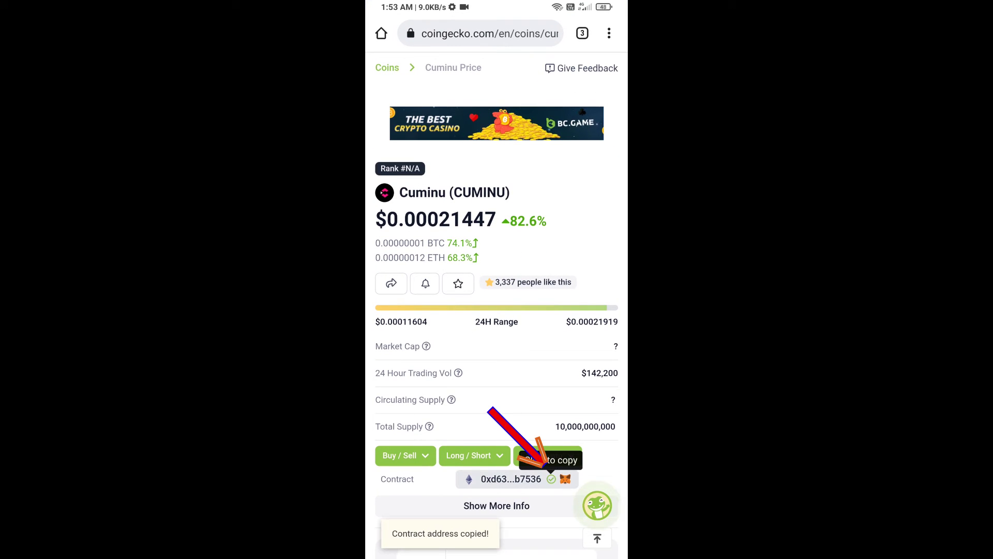
key(alt+Tab)
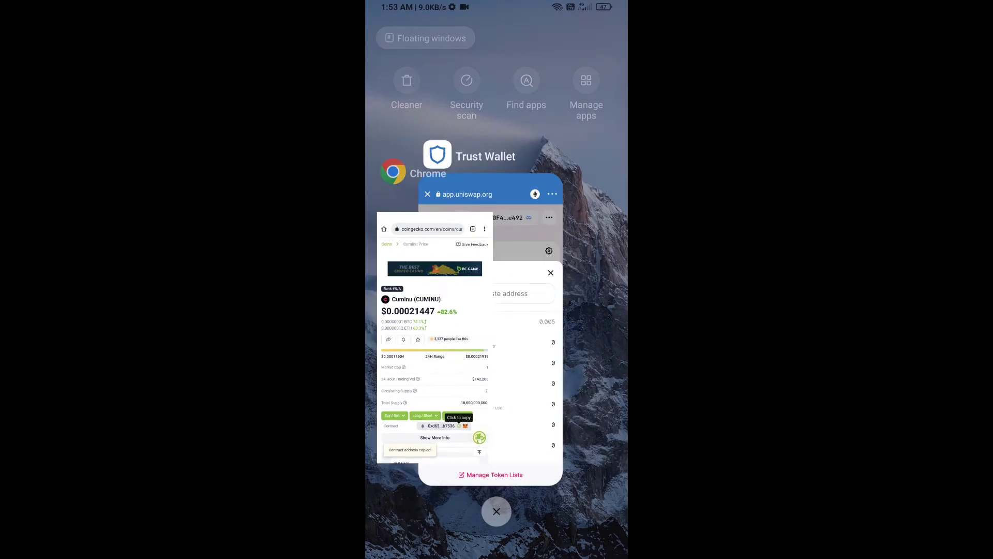
Paste Cuminu's contract address into the token search and import CUMINU as the receive token
click(477, 213)
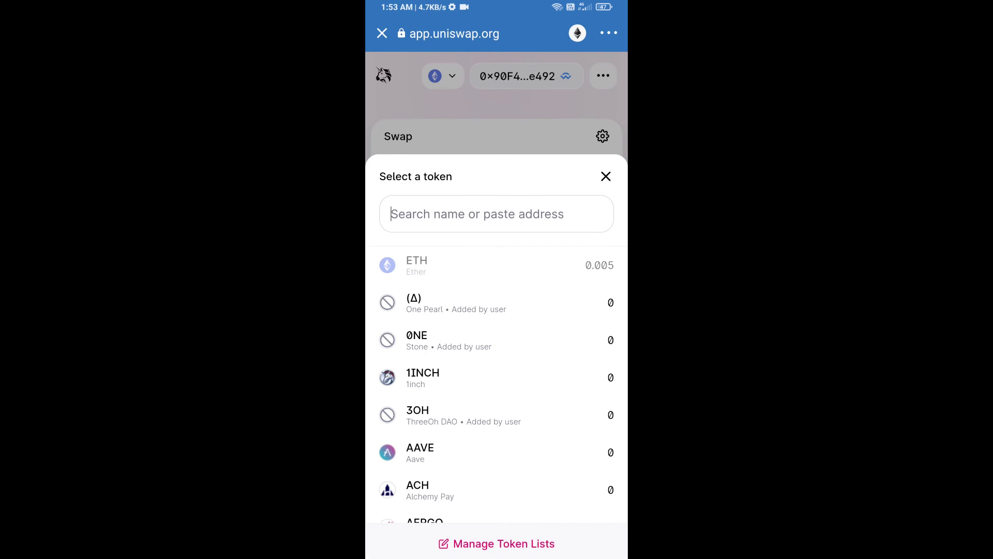
click(390, 226)
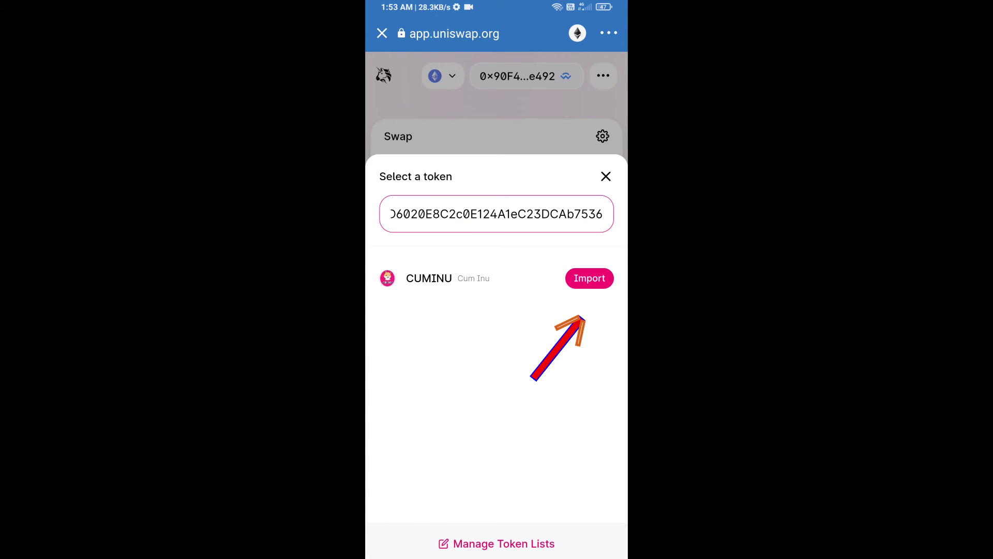
click(589, 278)
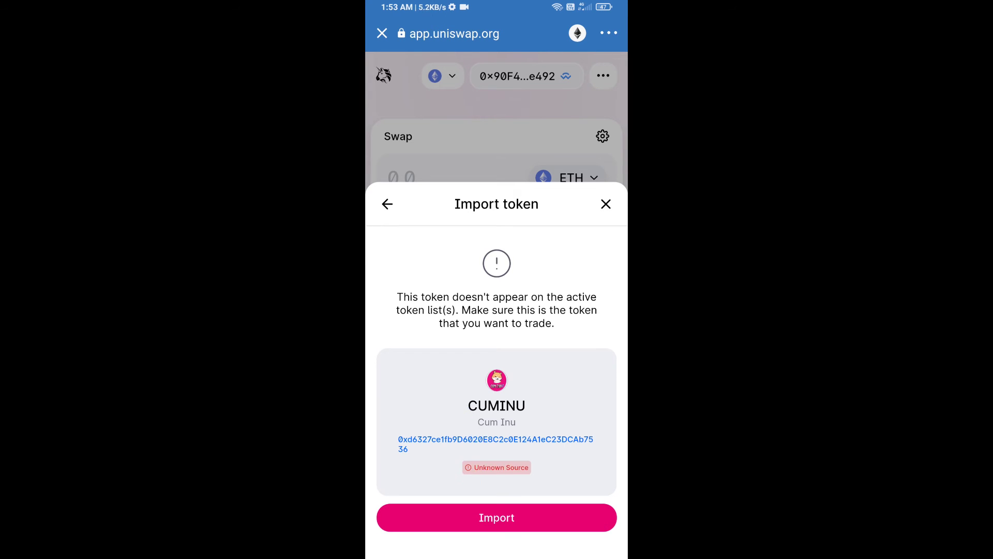
click(496, 518)
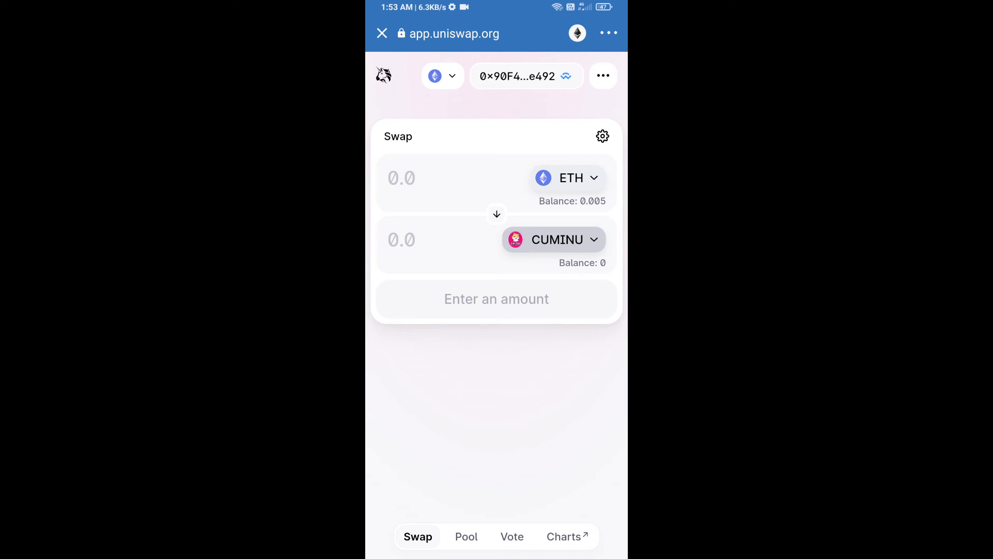
Change the slippage tolerance in Transaction Settings from 5% to 1%
click(603, 136)
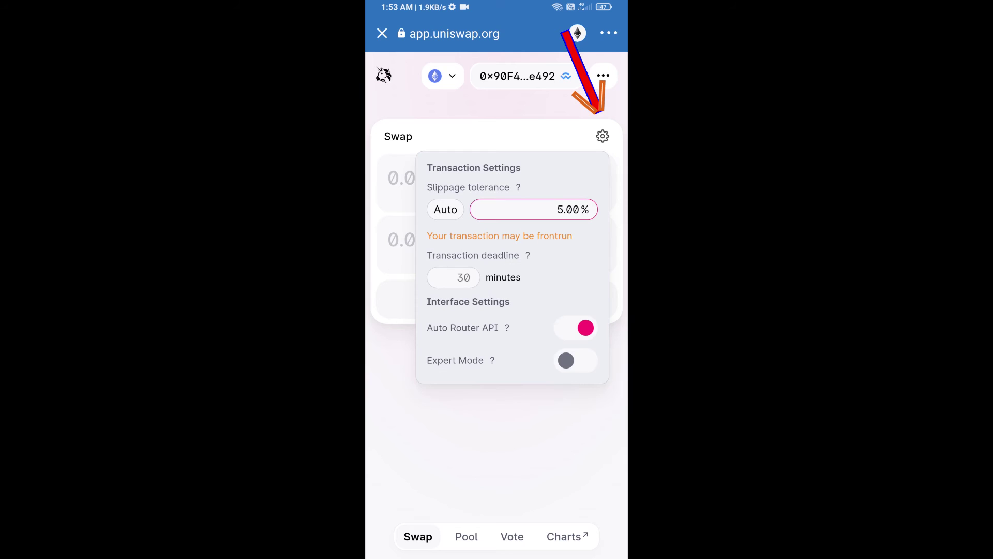
click(579, 210)
key(BackSpace)
key(BackSpace)
key(BackSpace)
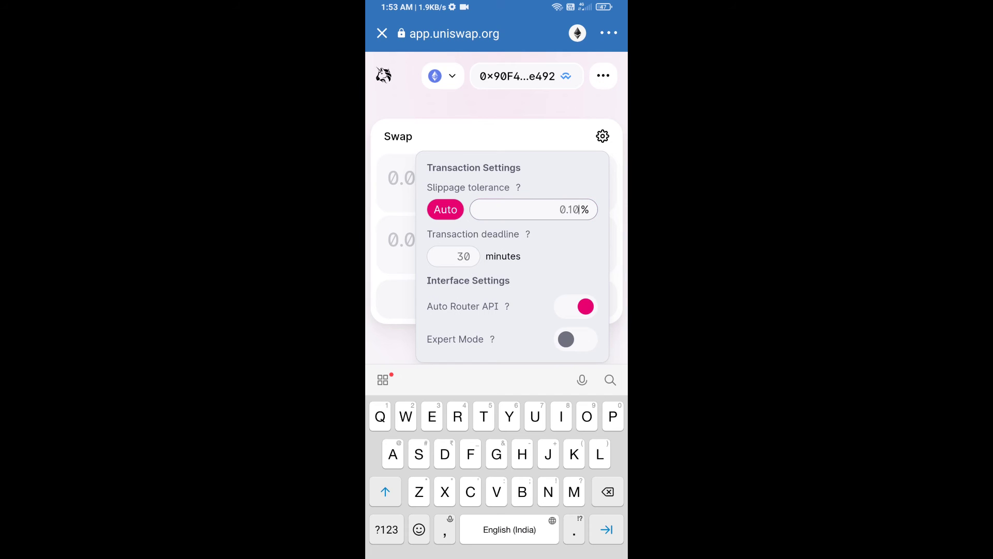
click(387, 529)
text(1)
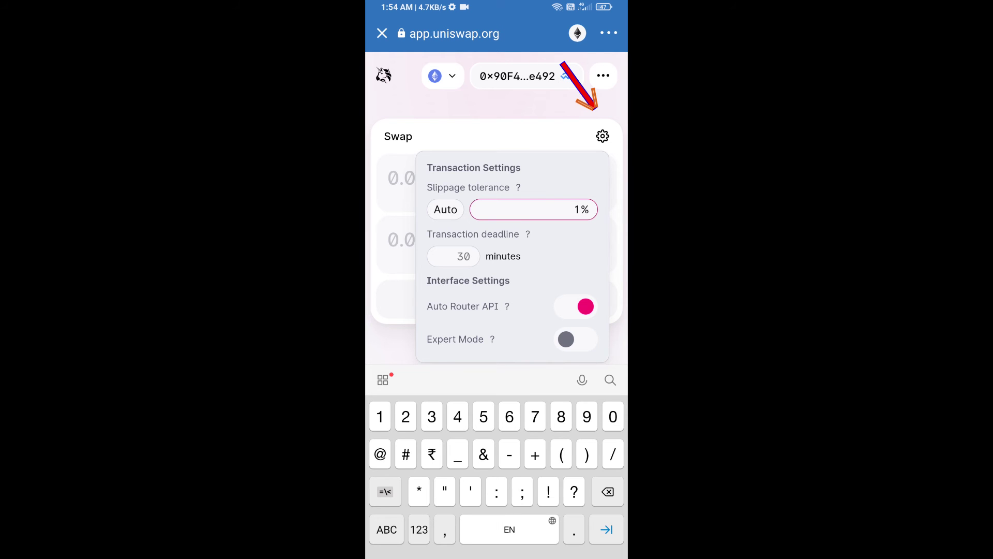
click(602, 136)
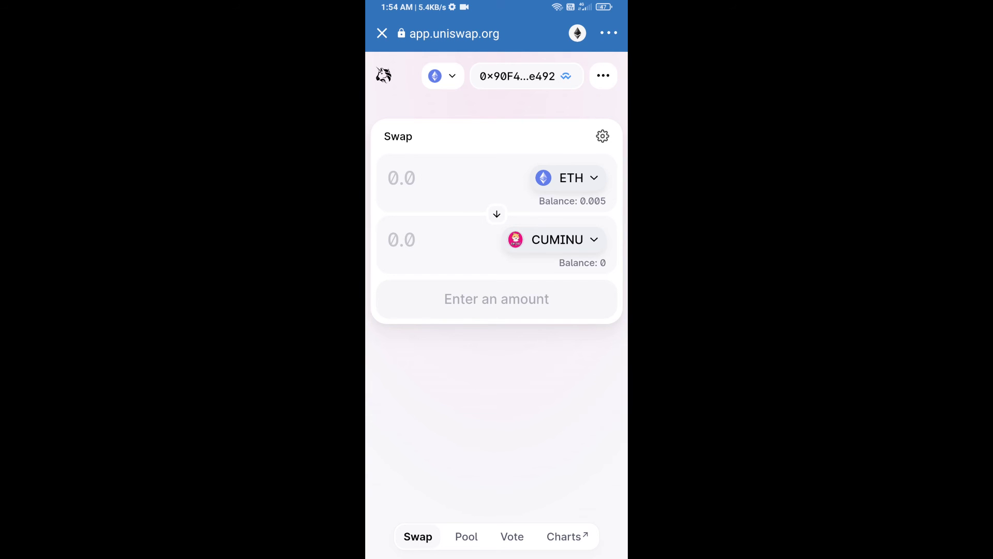
Enter 100 CUMINU to receive and open the swap review
click(420, 239)
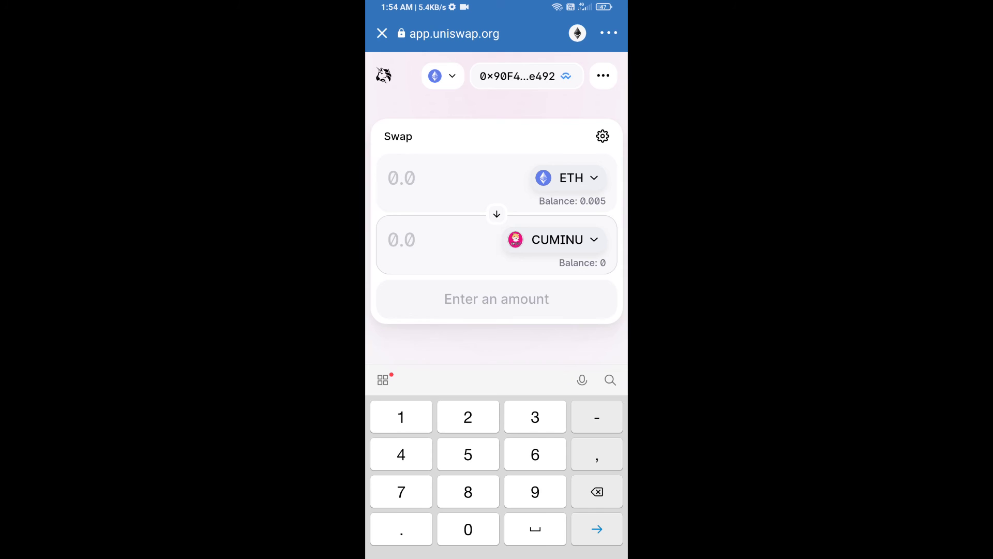
text(100)
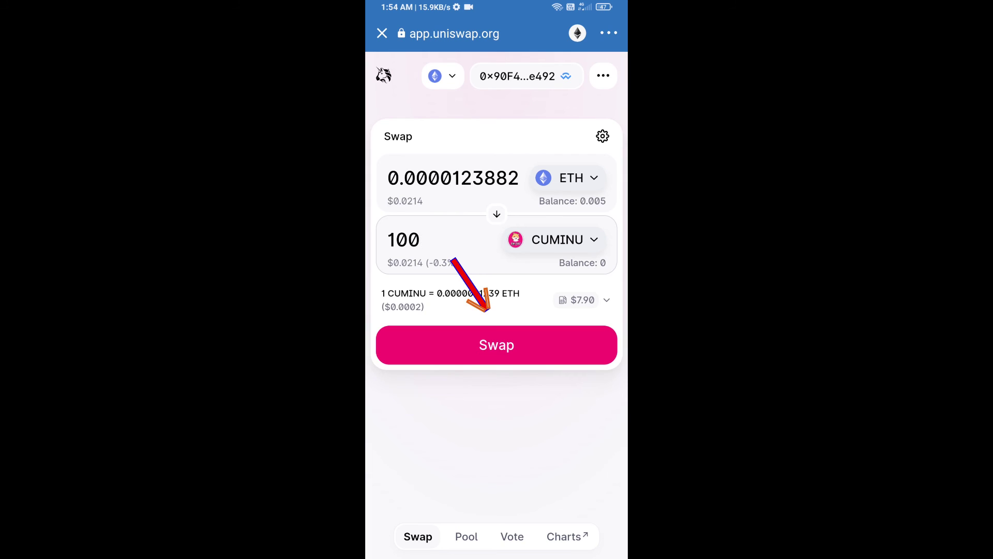
click(496, 345)
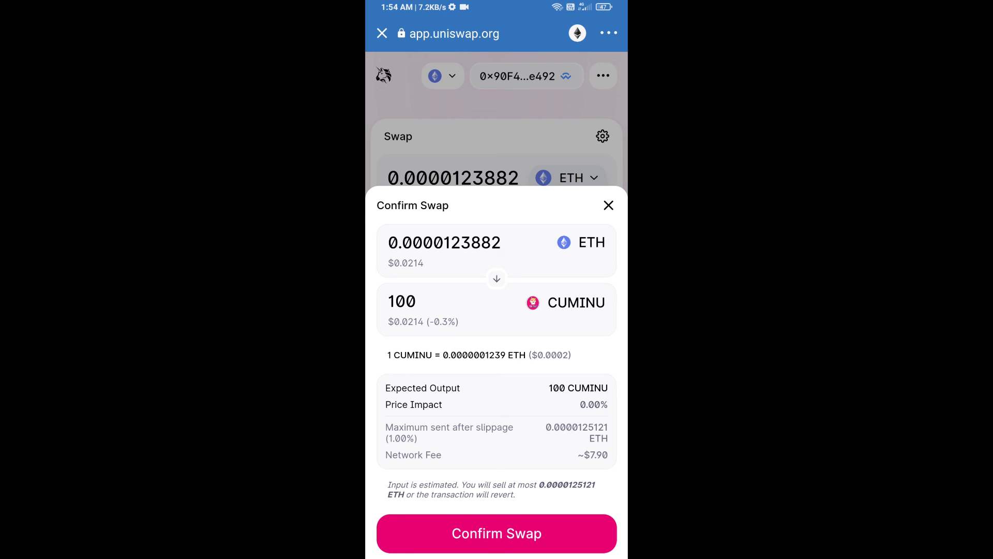
Confirm the 0.0000123882 ETH for 100 CUMINU swap and send it to Trust Wallet
click(496, 534)
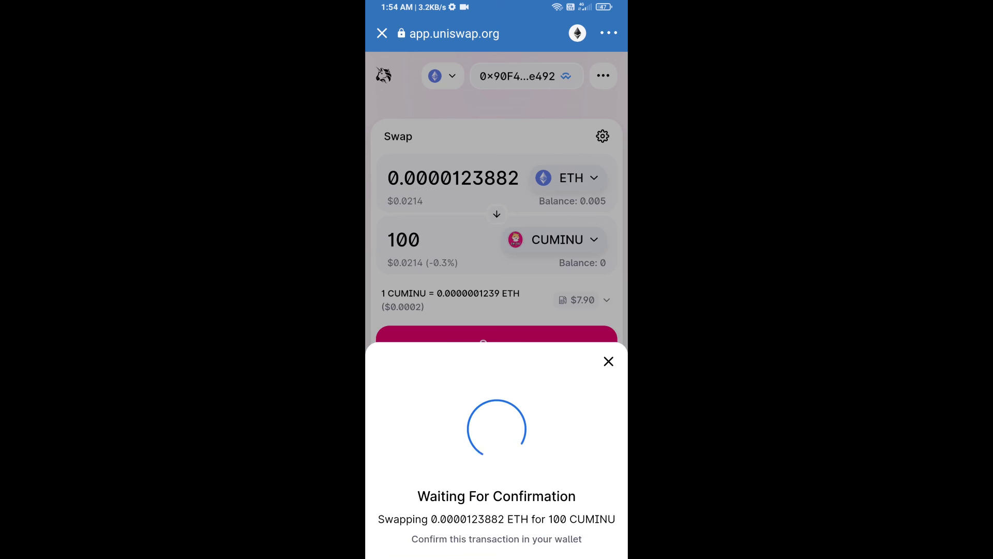